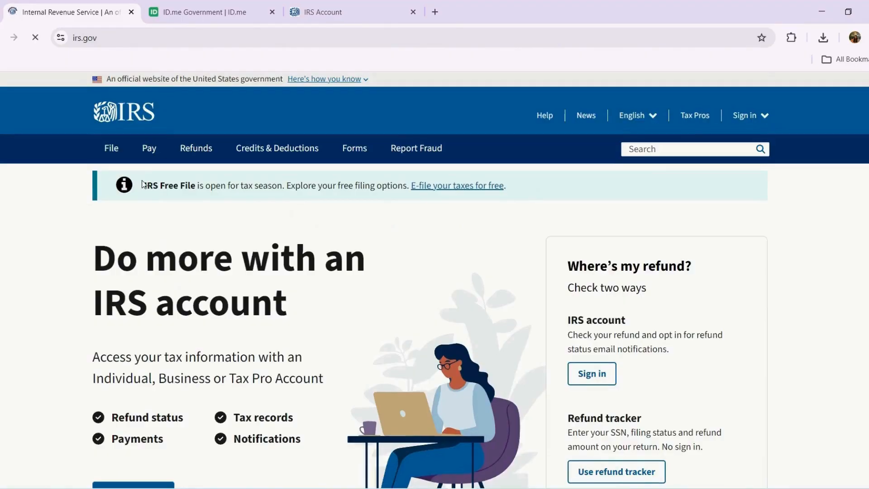
Go to the IRS account creation page with the Individual, Business and Tax Pro account choices.
scroll(294, 291, "down", 3)
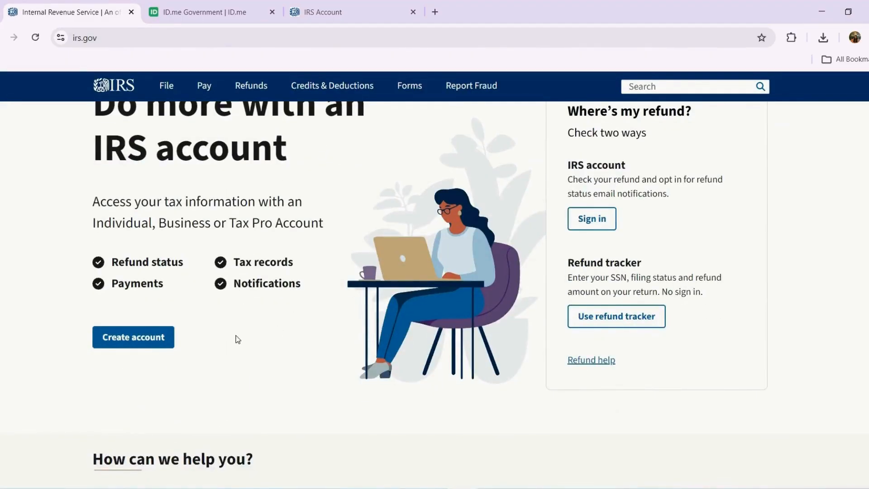
left_click(134, 346)
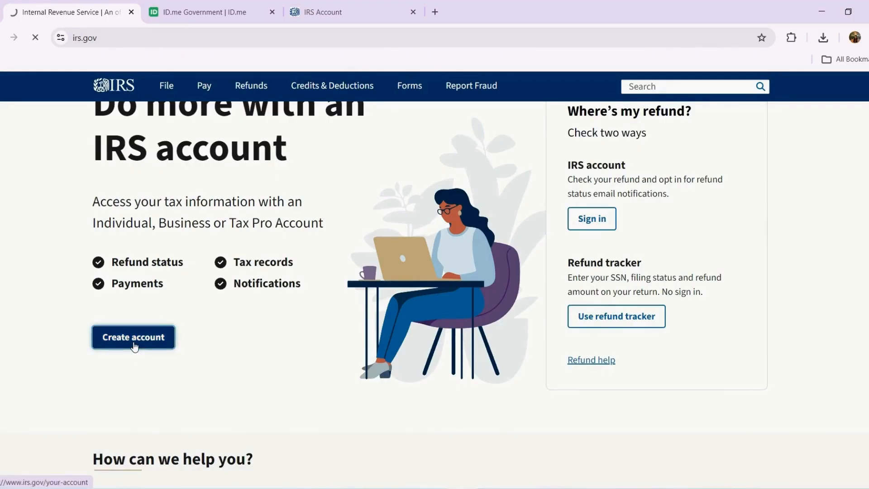
scroll(371, 305, "down", 1)
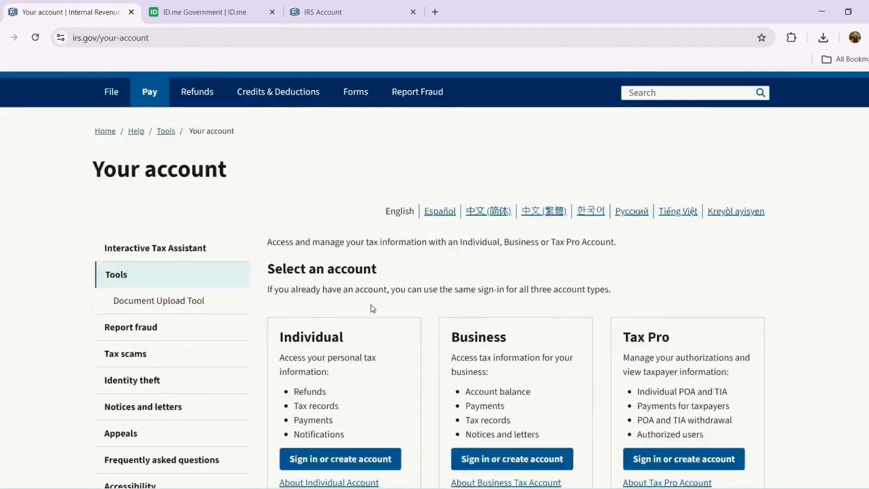
scroll(371, 306, "down", 2)
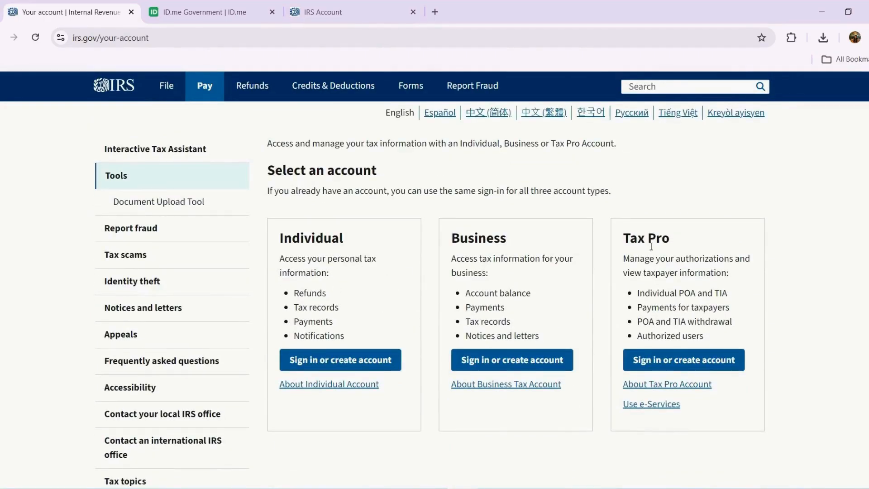
scroll(503, 312, "down", 1)
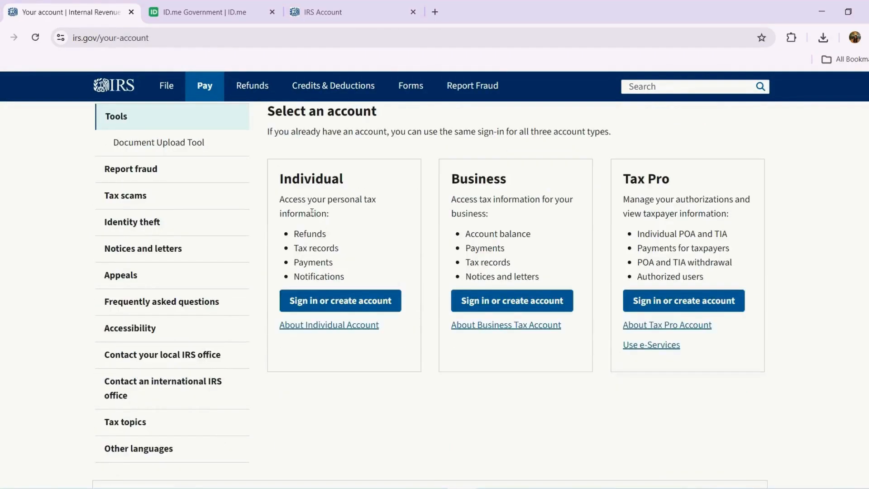
Review the feature lists of the Individual and Business accounts and open the Business account sign-in.
left_click_drag(296, 234, 344, 276)
left_click(346, 274)
left_click_drag(467, 239, 542, 233)
left_click_drag(466, 248, 534, 272)
left_click(537, 271)
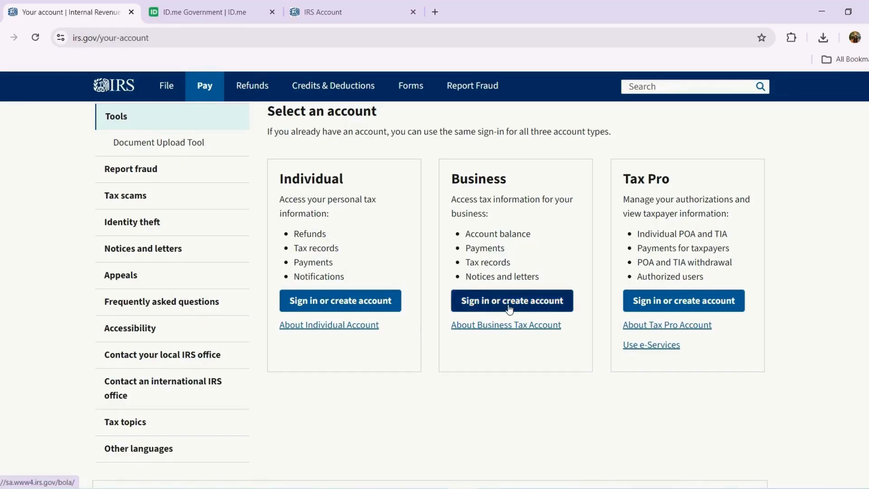
left_click(532, 307)
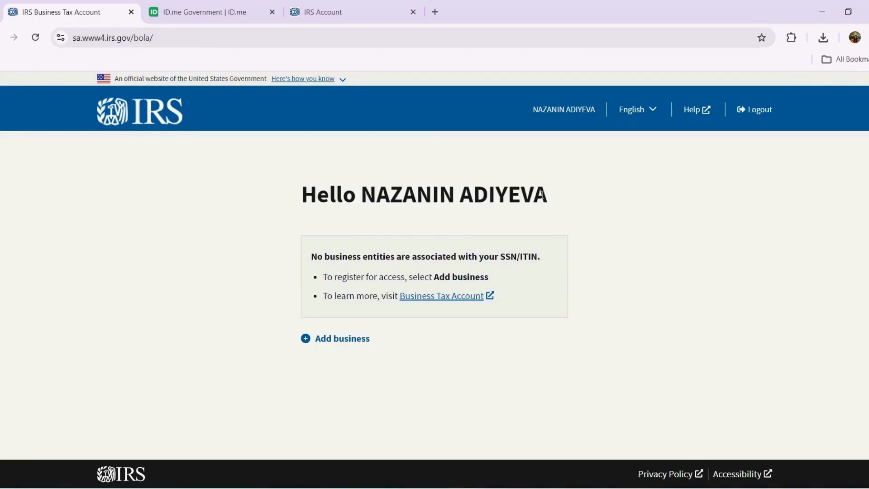
Switch to the ID.me Government page and look through its featured federal and state services.
left_click(228, 12)
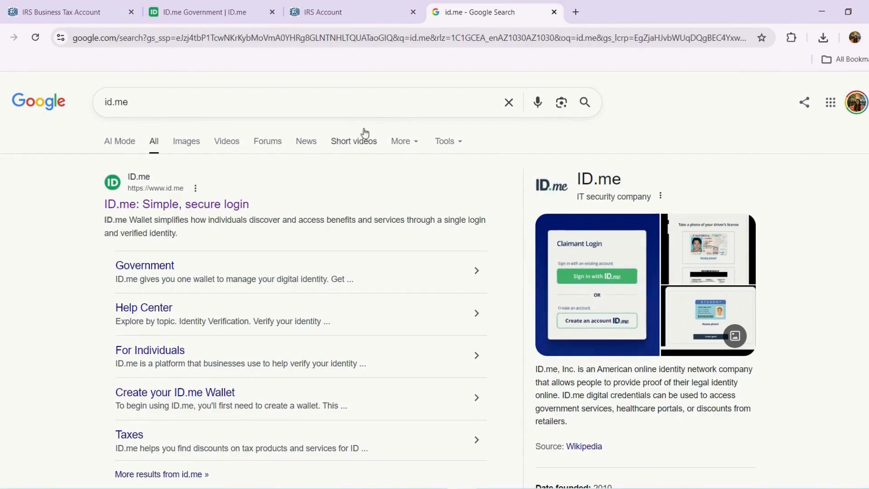
left_click(228, 14)
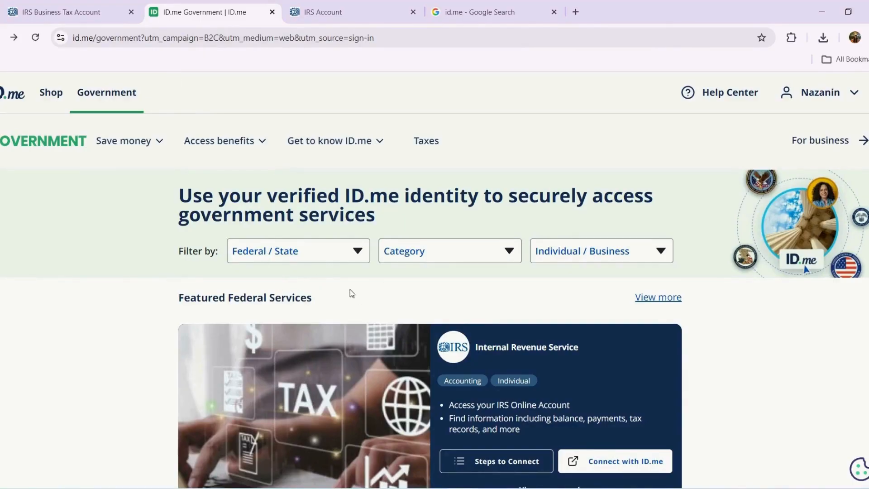
scroll(350, 289, "down", 9)
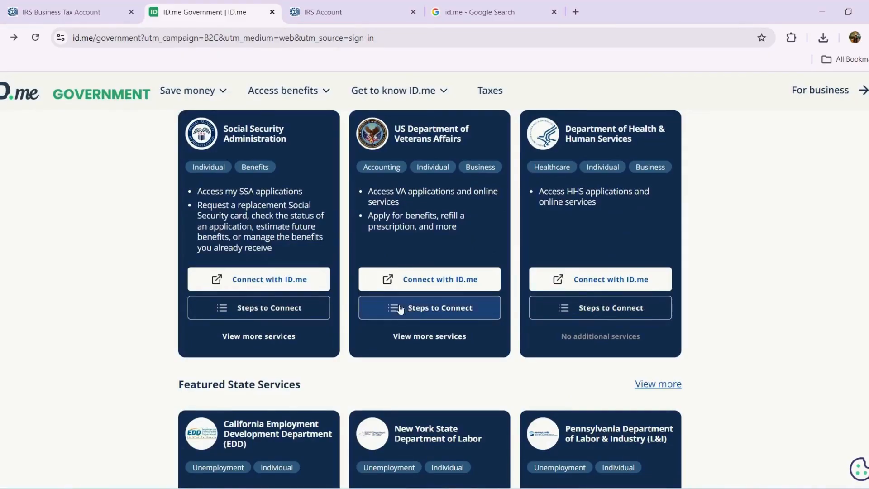
scroll(409, 310, "up", 7)
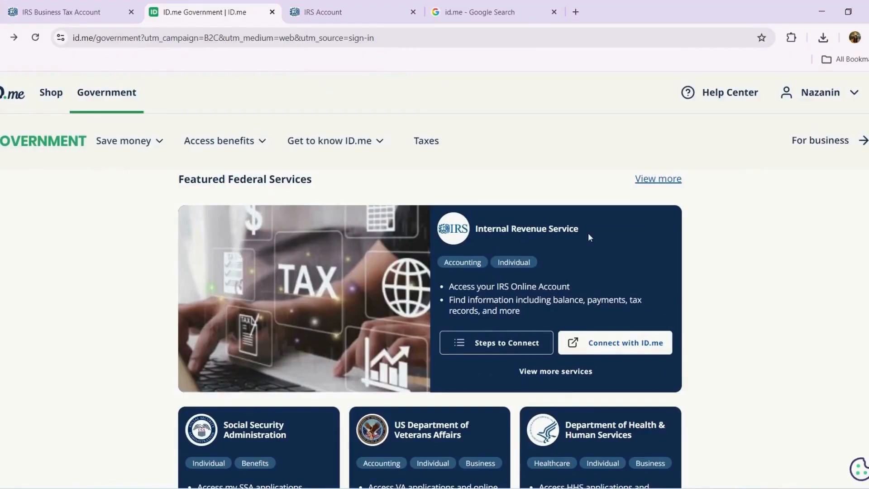
scroll(588, 233, "down", 4)
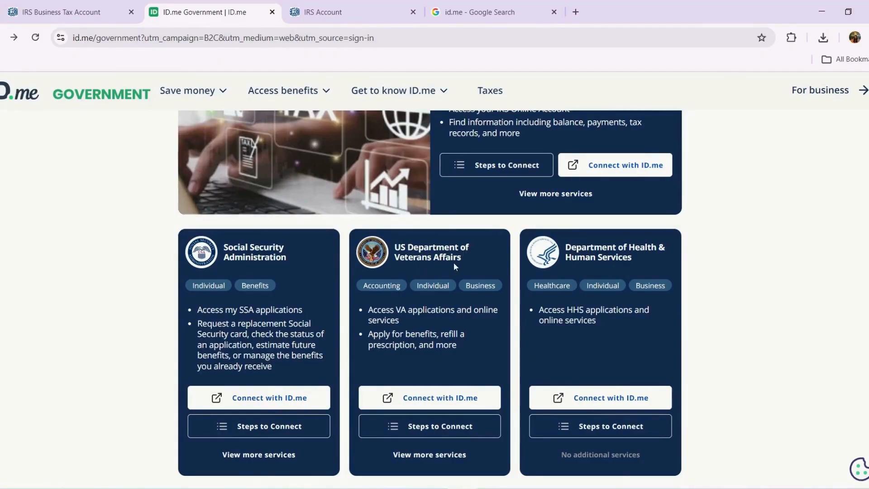
scroll(452, 267, "down", 7)
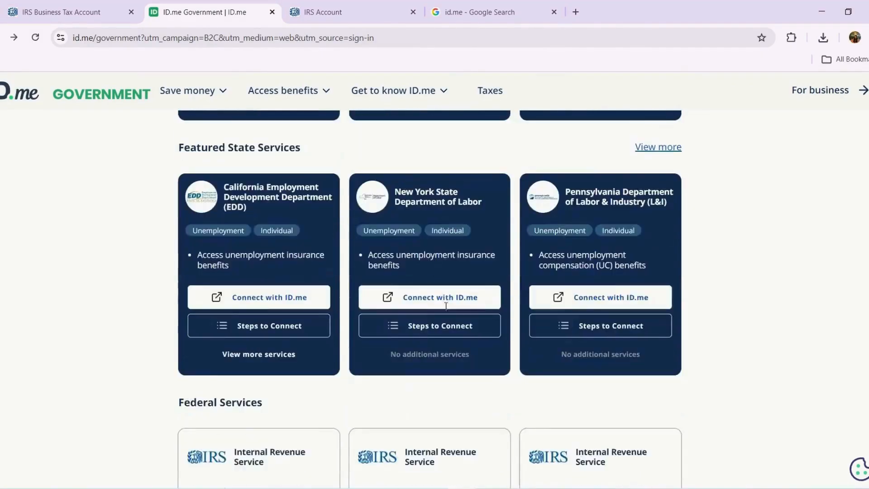
scroll(446, 306, "down", 8)
scroll(425, 317, "up", 15)
scroll(381, 322, "up", 1)
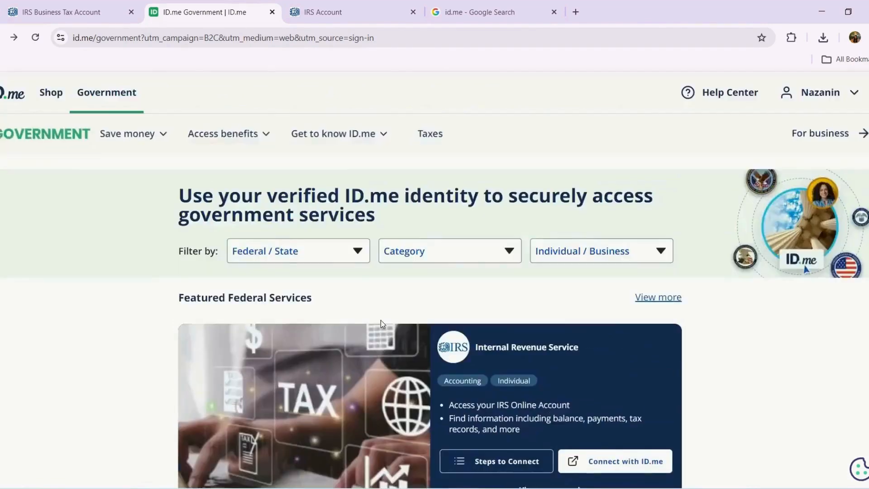
scroll(381, 321, "down", 4)
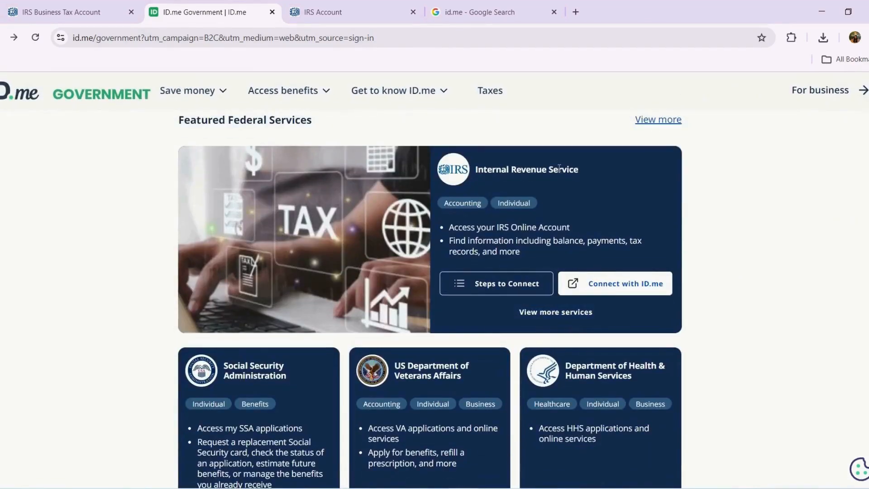
scroll(587, 172, "down", 1)
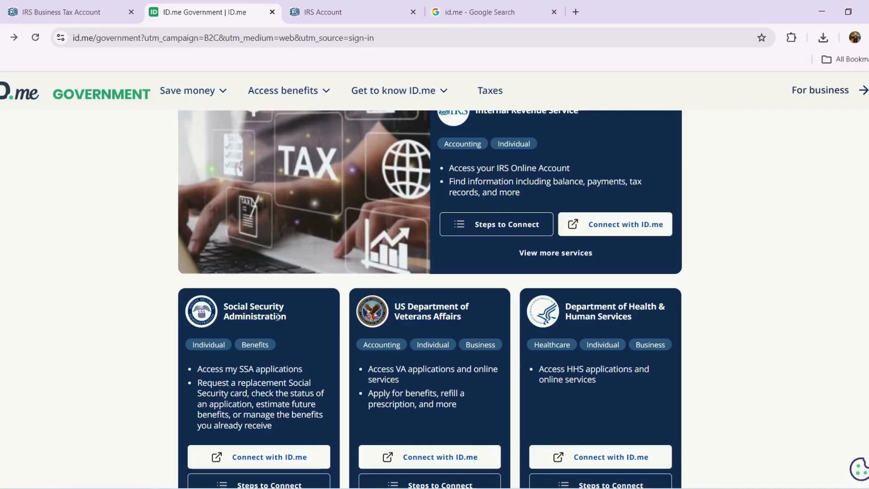
scroll(277, 316, "up", 5)
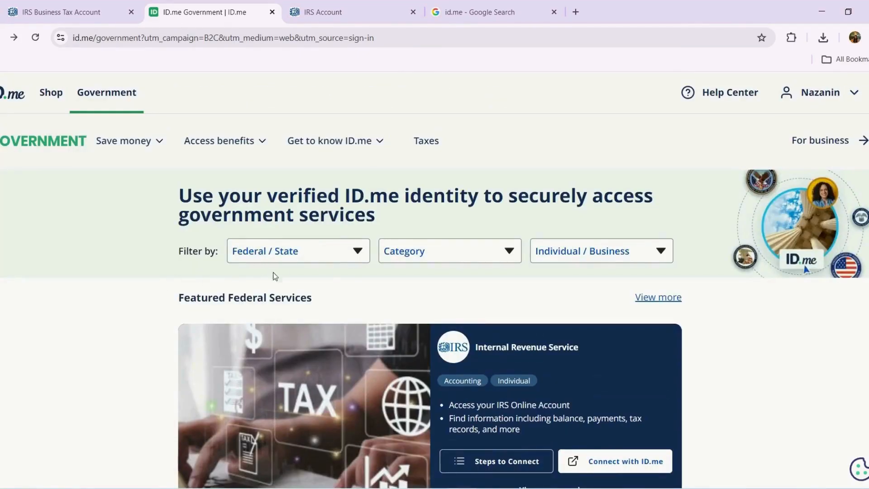
Examine the options offered by the Federal / State, Category and Individual / Business service filters.
left_click(357, 257)
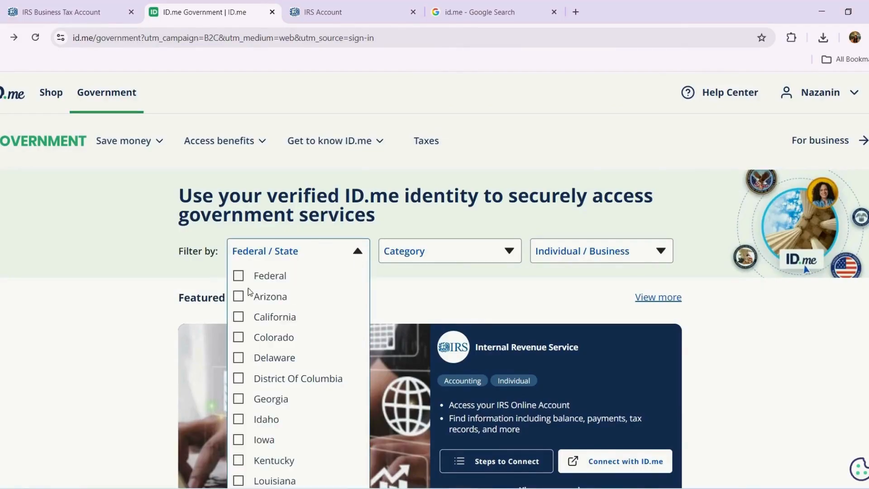
scroll(283, 421, "down", 2)
scroll(284, 432, "down", 1)
left_click(271, 428)
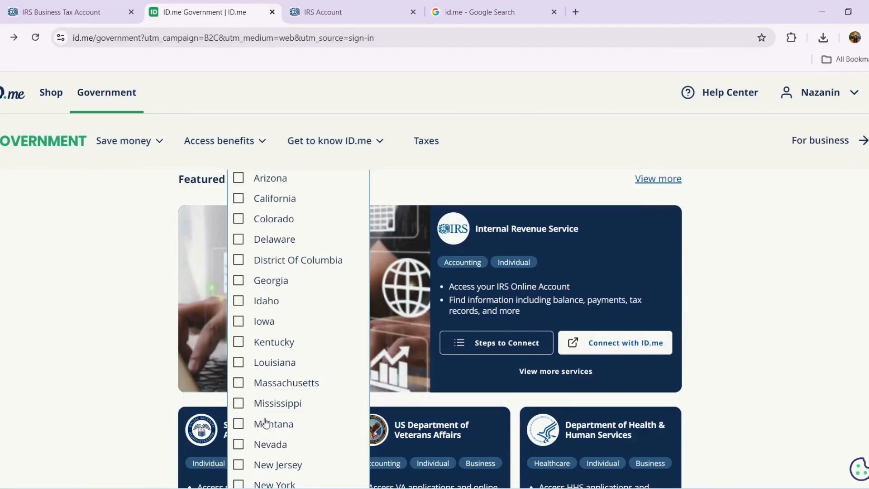
scroll(498, 190, "up", 3)
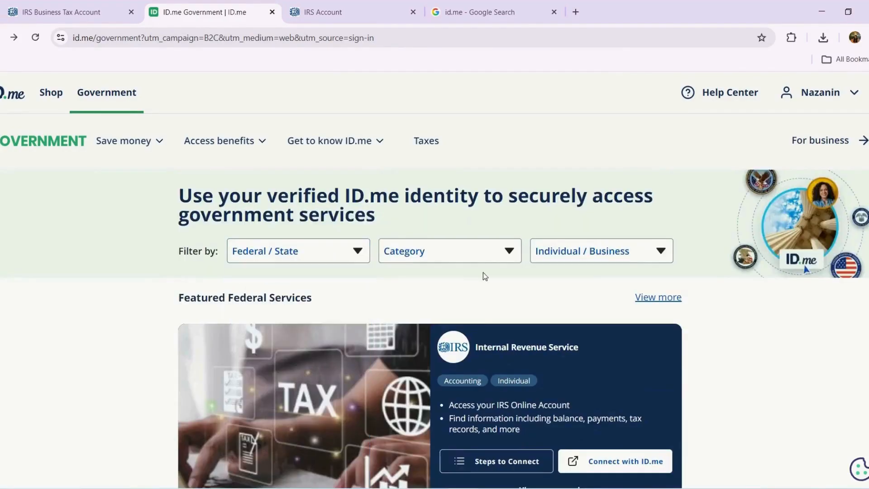
left_click(501, 255)
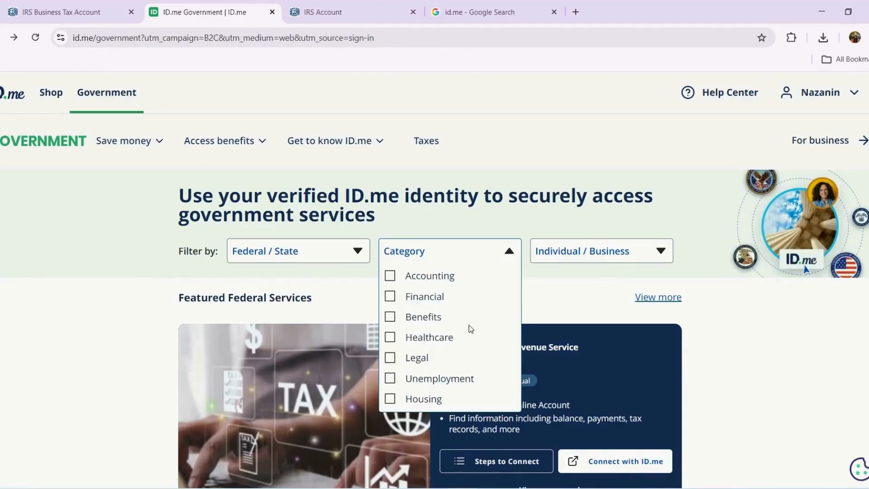
left_click(663, 250)
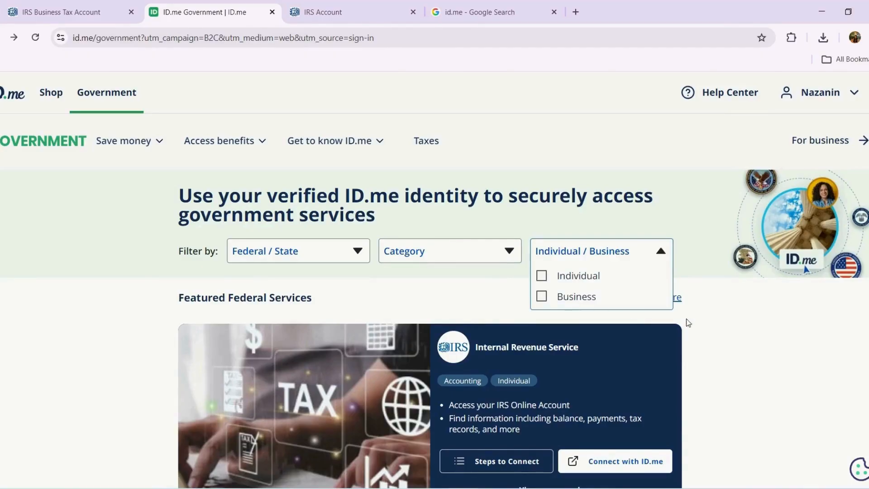
Connect to the Internal Revenue Service with ID.me and view the Account Home page of the individual IRS account.
scroll(662, 325, "down", 1)
left_click(614, 407)
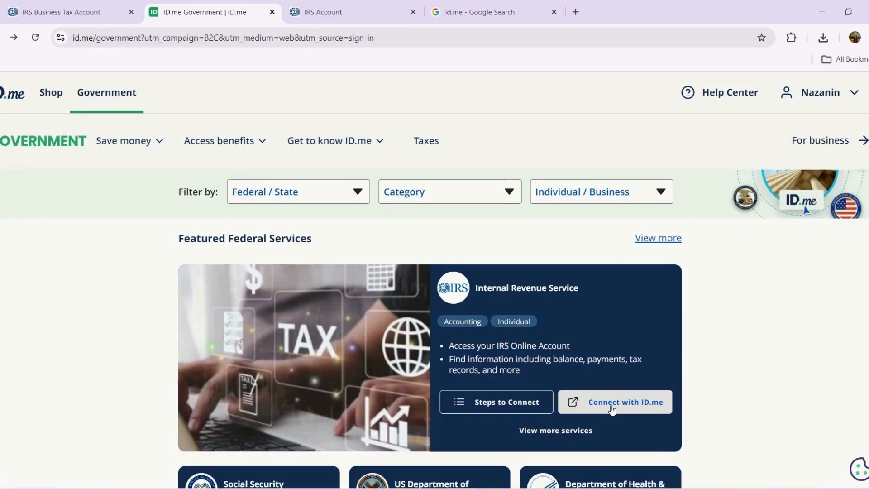
left_click(349, 13)
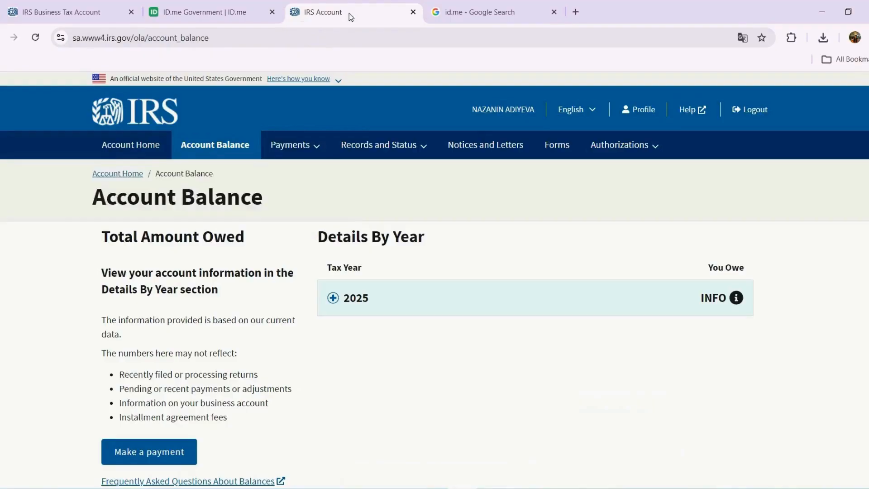
left_click(145, 144)
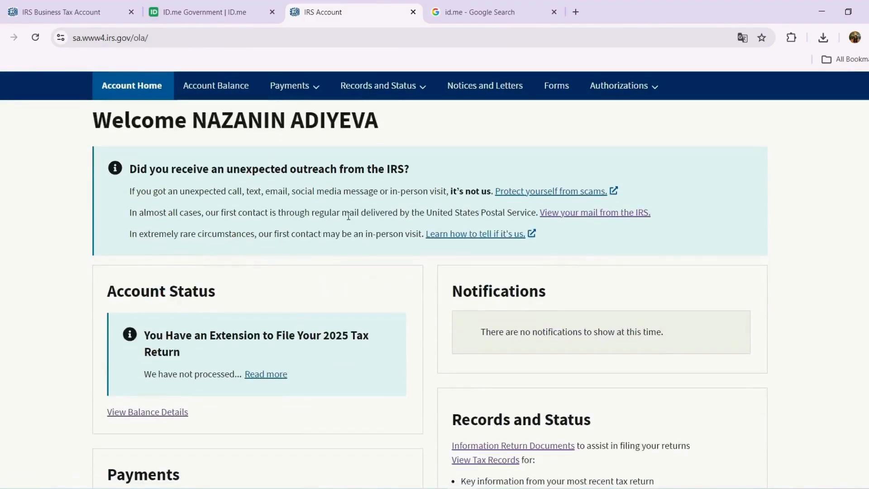
scroll(346, 263, "down", 1)
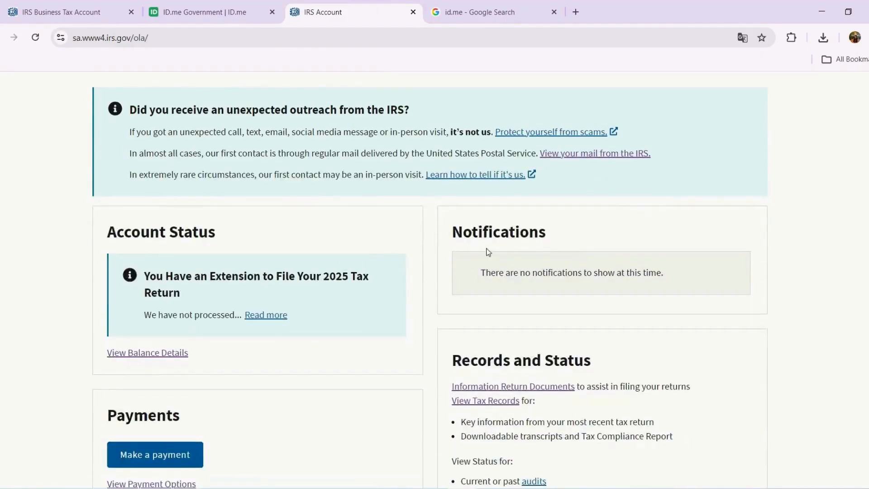
scroll(326, 225, "up", 2)
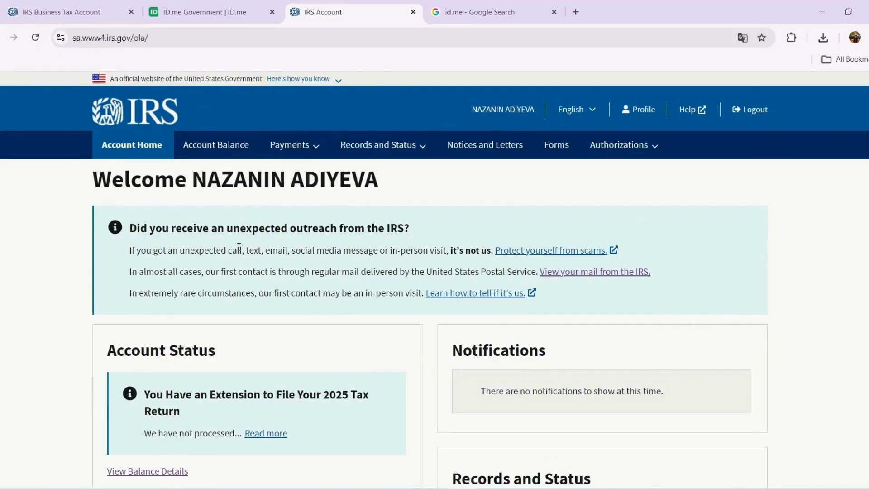
Open the Account Balance page and expand the 2025 tax year to read its income tax details.
left_click(213, 154)
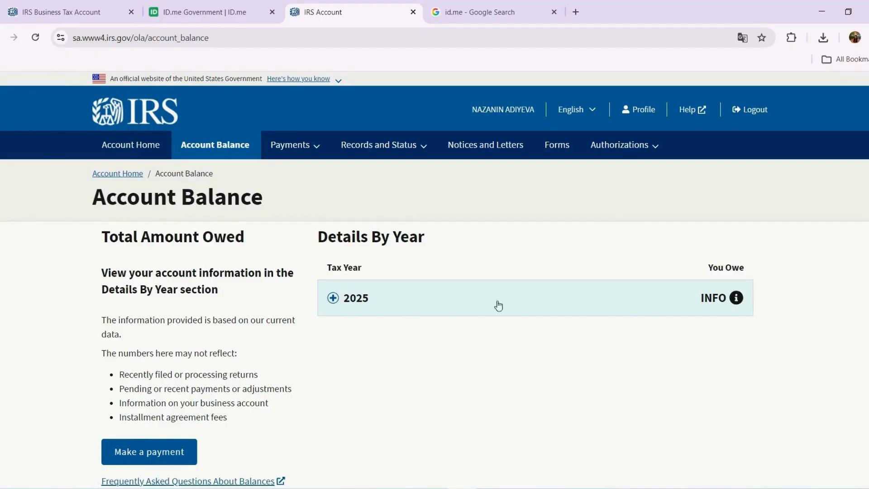
left_click(721, 301)
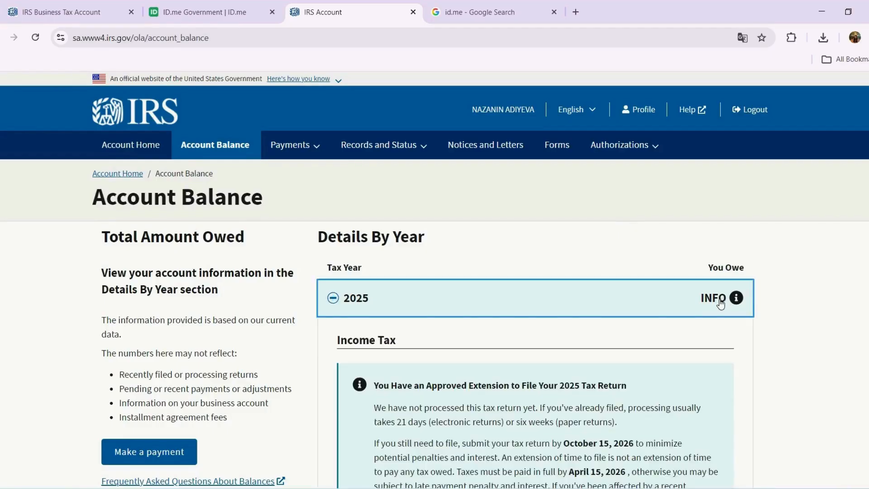
scroll(654, 337, "down", 2)
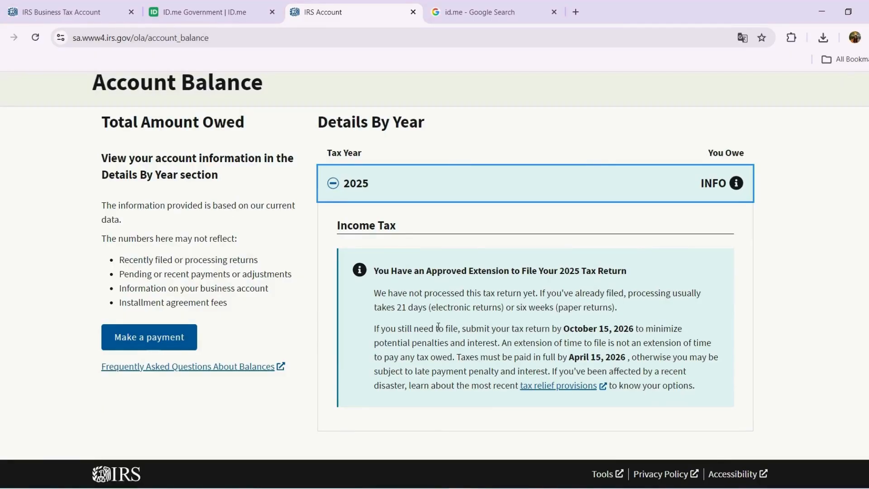
scroll(438, 325, "up", 3)
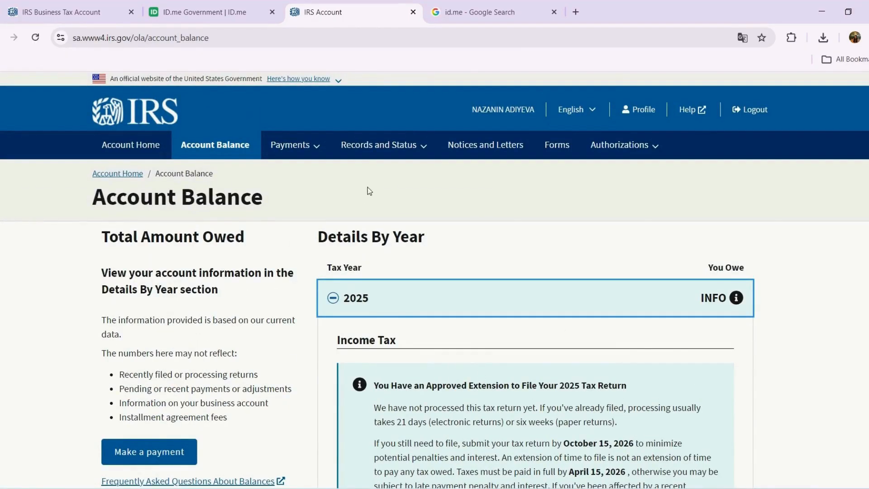
Open the Tax Records page from the Records and Status options.
left_click(375, 145)
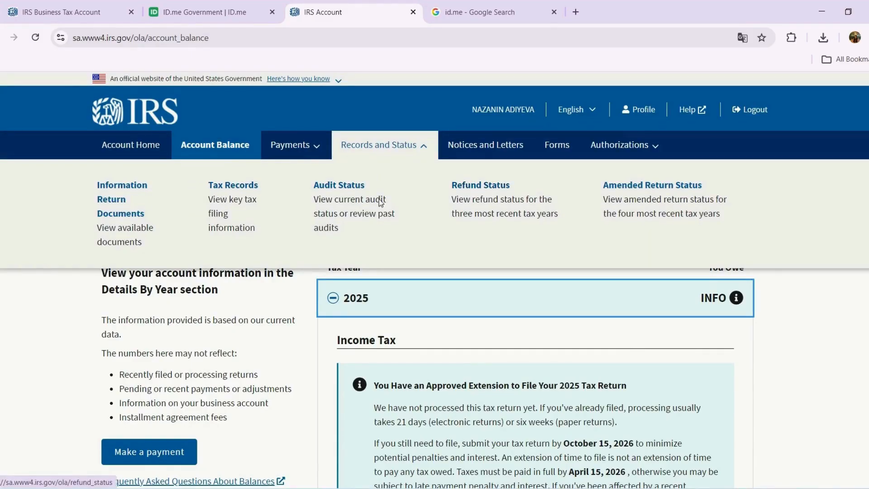
left_click(241, 194)
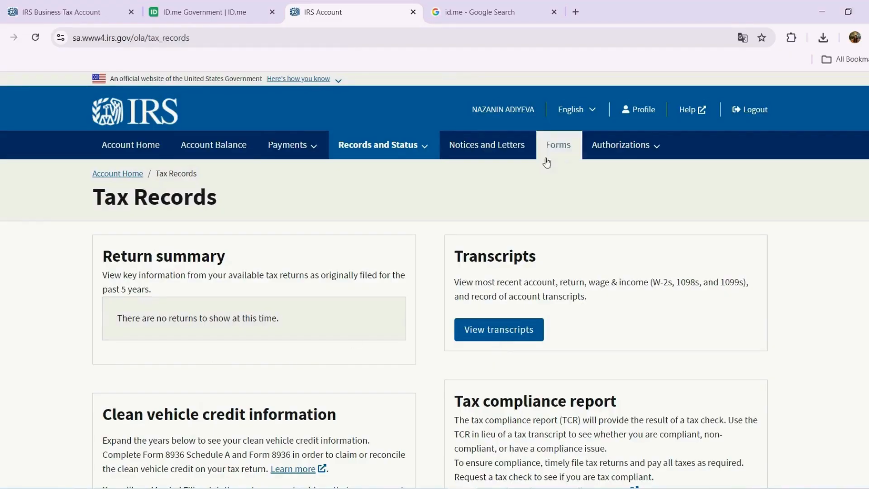
Open the Notices and Letters page and highlight the text about digital versions and paper notices while reading it.
left_click(494, 146)
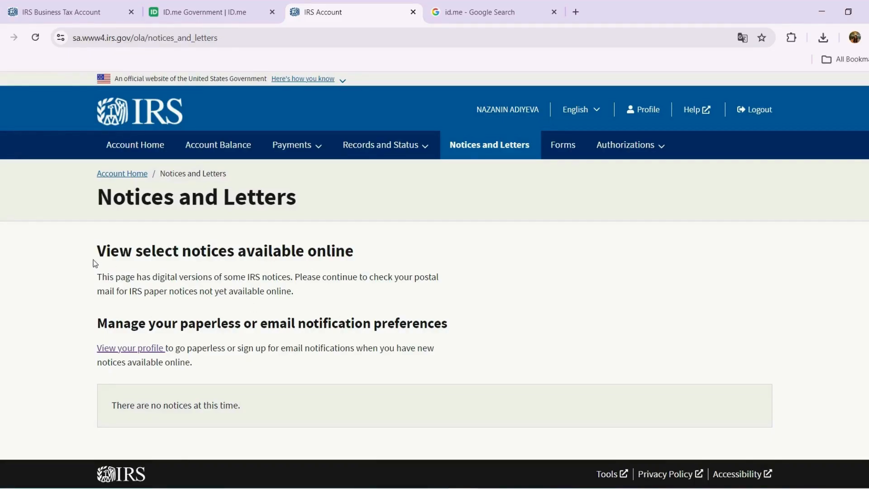
left_click_drag(97, 277, 306, 294)
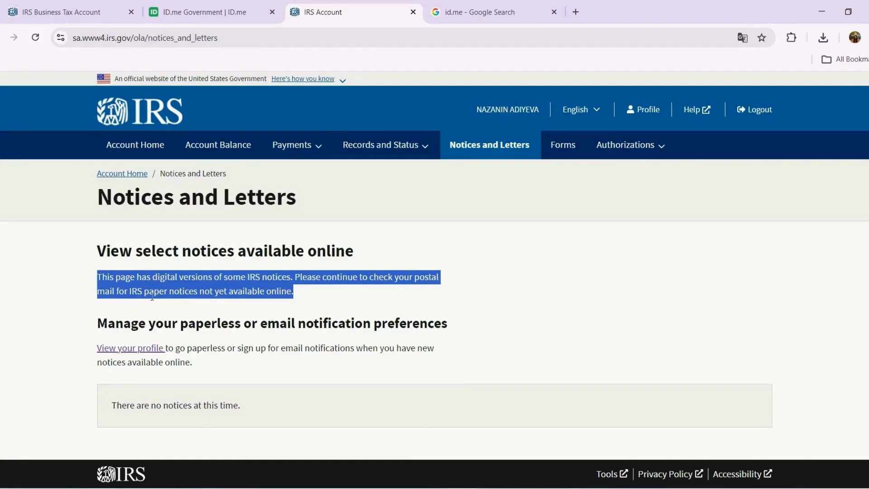
left_click(303, 295)
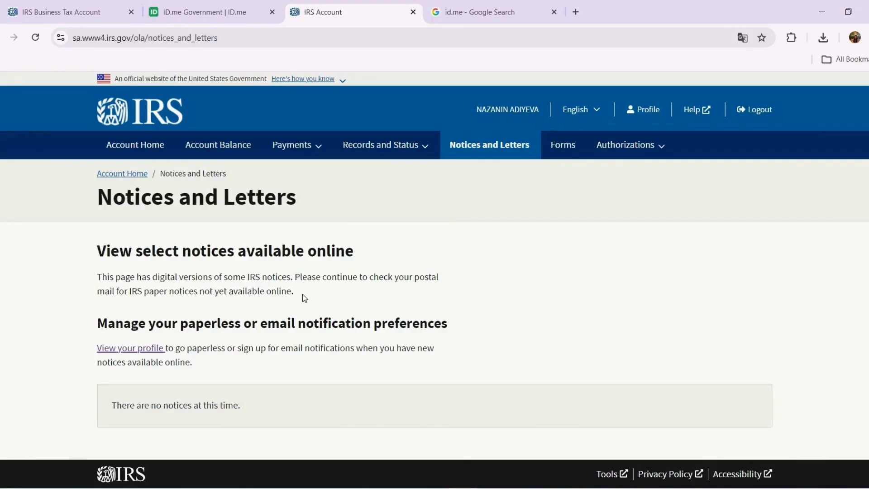
left_click_drag(169, 292, 198, 290)
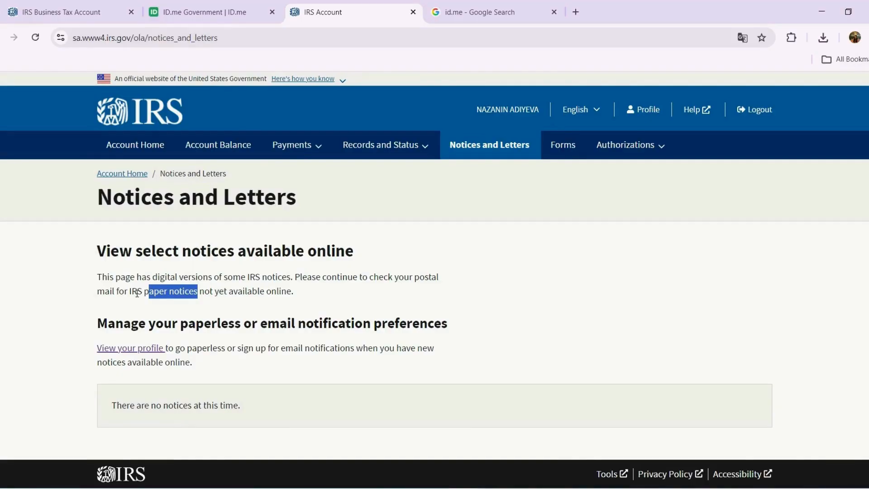
left_click(270, 303)
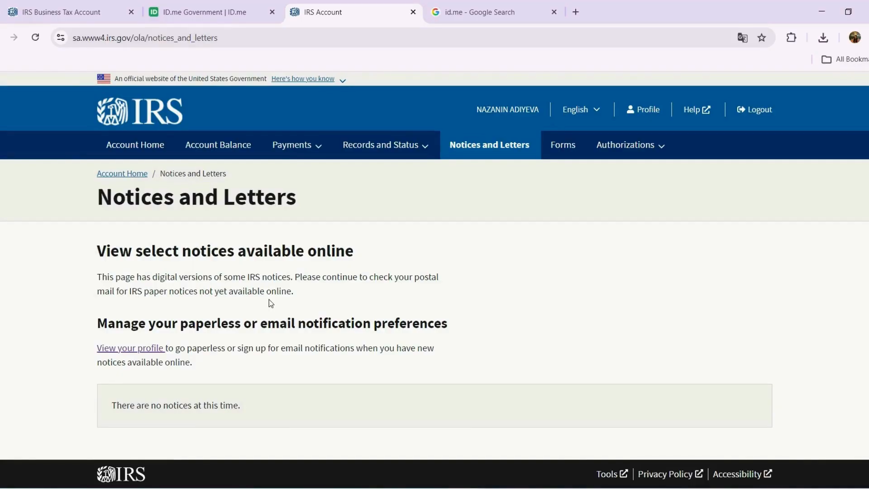